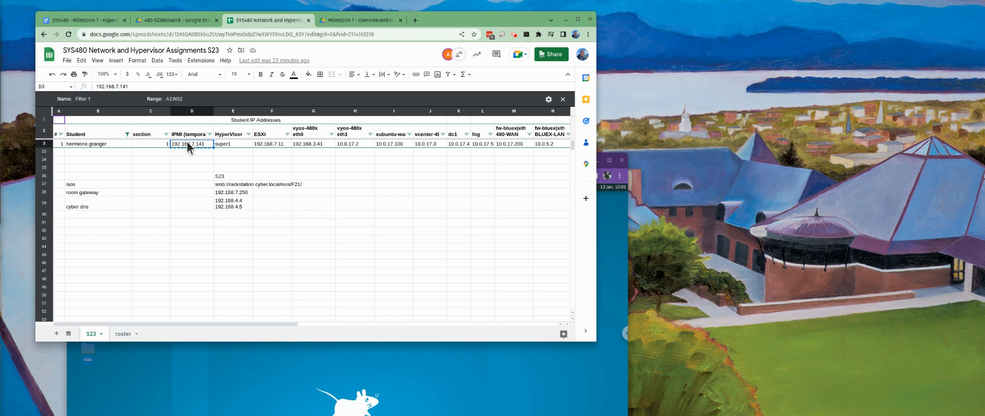
- Copy the student's IPMI address from the assignments sheet and switch to the remote desktop window, moving it fully into view
right_click(191, 145)
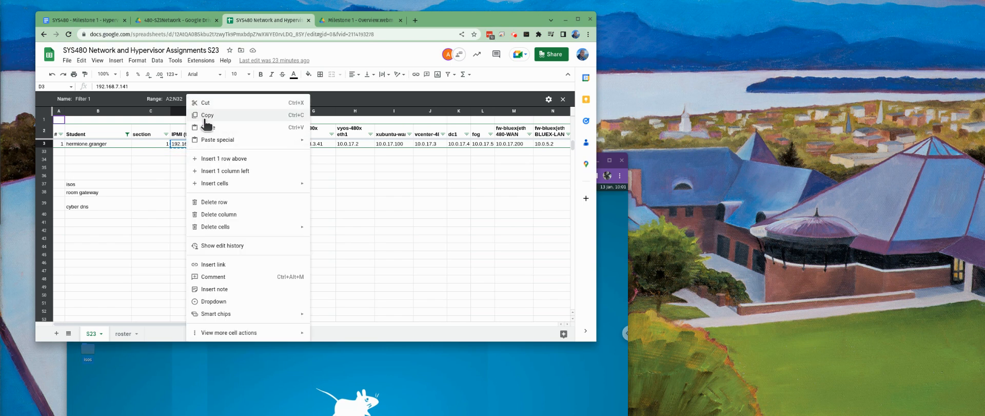
left_click(203, 114)
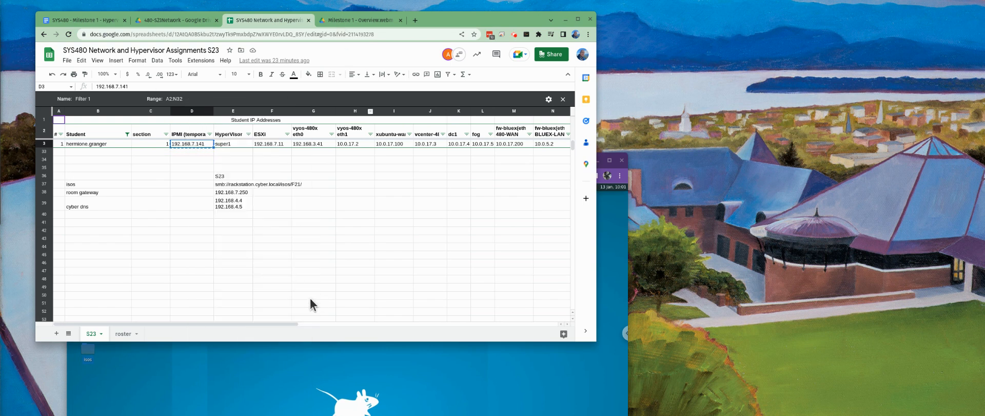
left_click(606, 237)
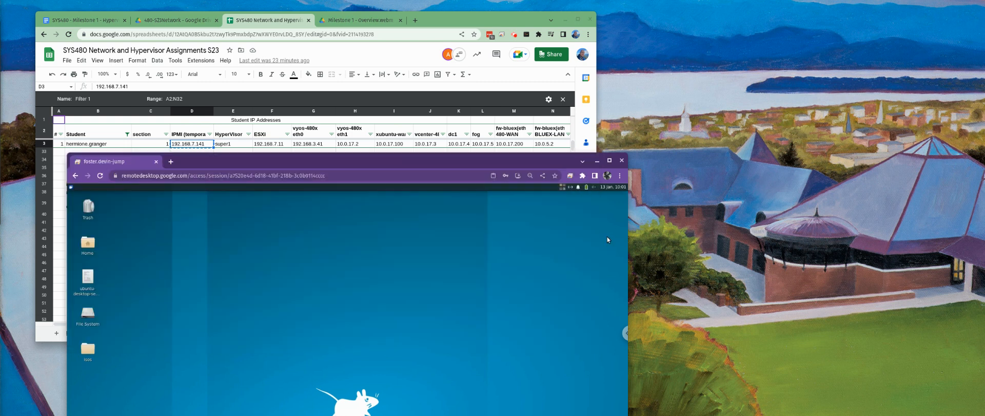
left_click_drag(196, 158, 196, 71)
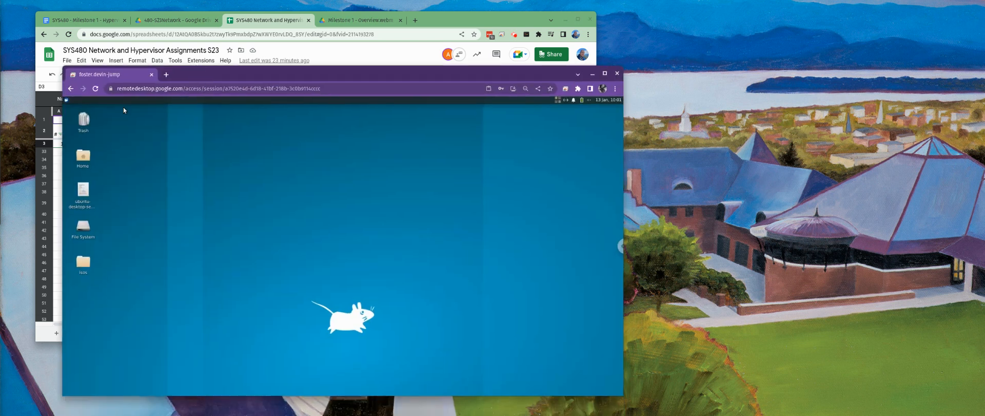
- Find Google Chrome in the remote desktop's application launcher and start it
left_click(66, 100)
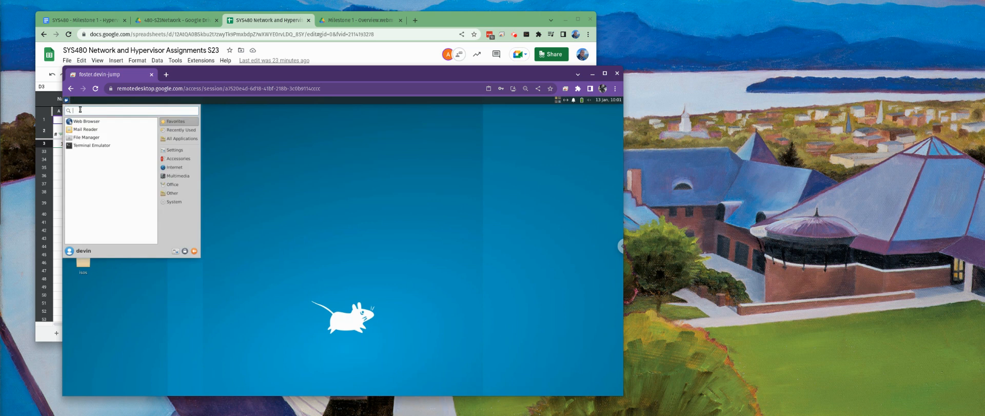
type("chr")
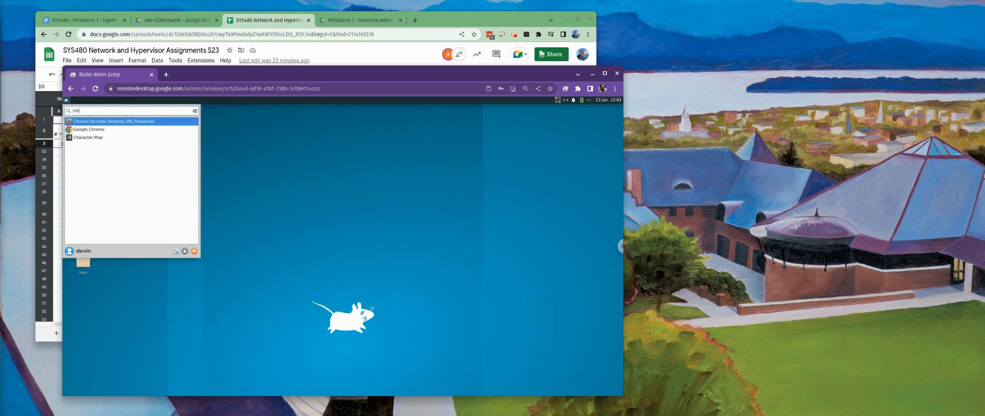
key("Down")
key("Return")
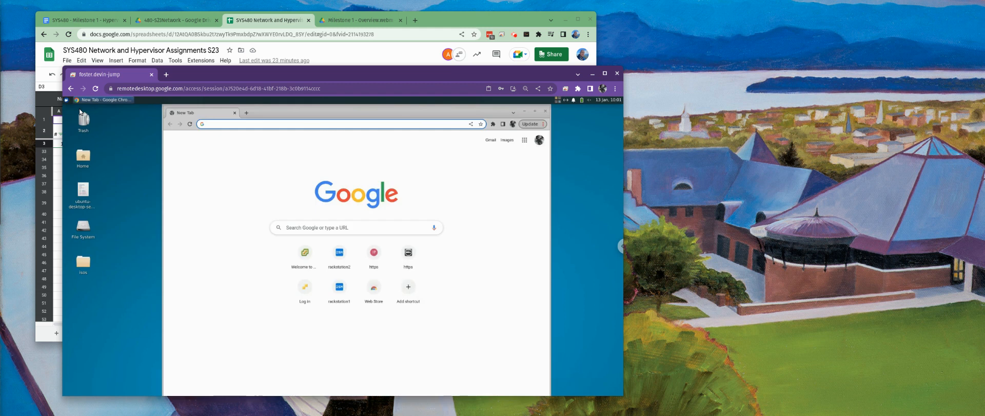
- Open the server's IPMI web interface at 192.168.7.141 in the remote browser
left_click(297, 124)
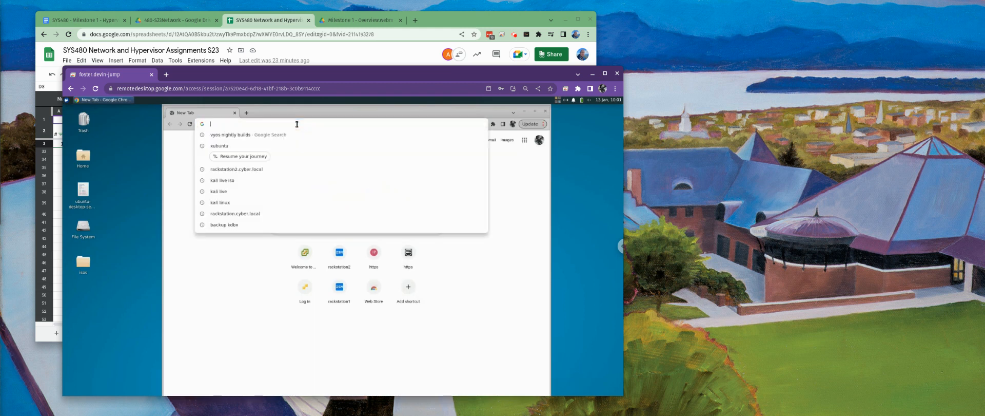
type("192.168.7.141")
key("Return")
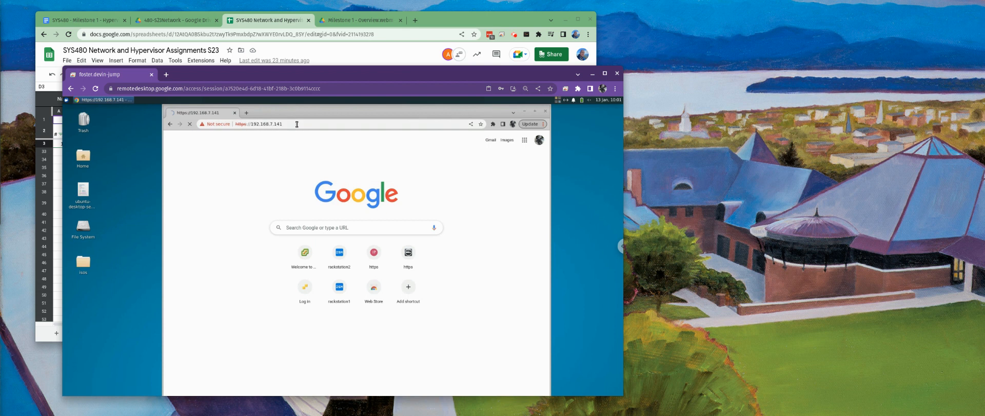
- Log in to the Supermicro IPMI page by entering the account username and password
left_click(357, 229)
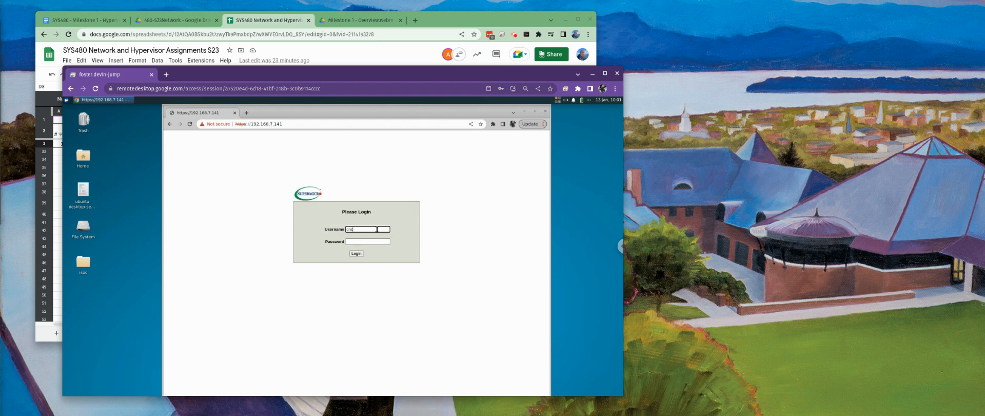
type("dmin")
key("Tab")
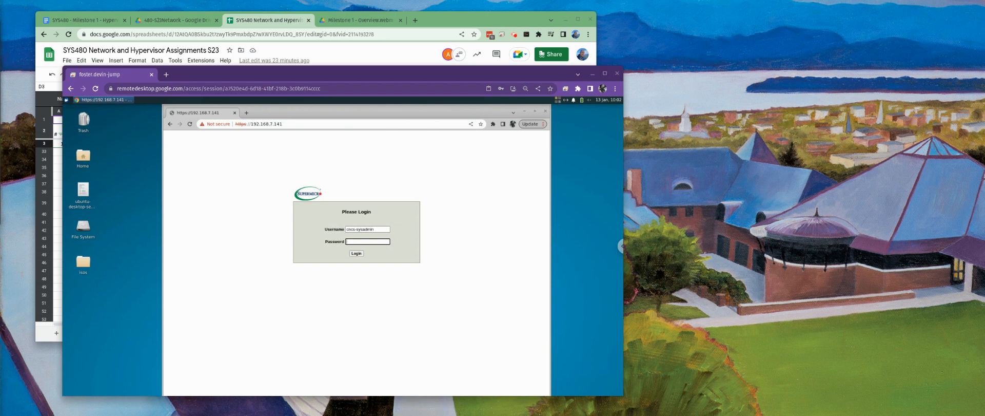
left_click(377, 240)
key("ctrl+v")
left_click(356, 254)
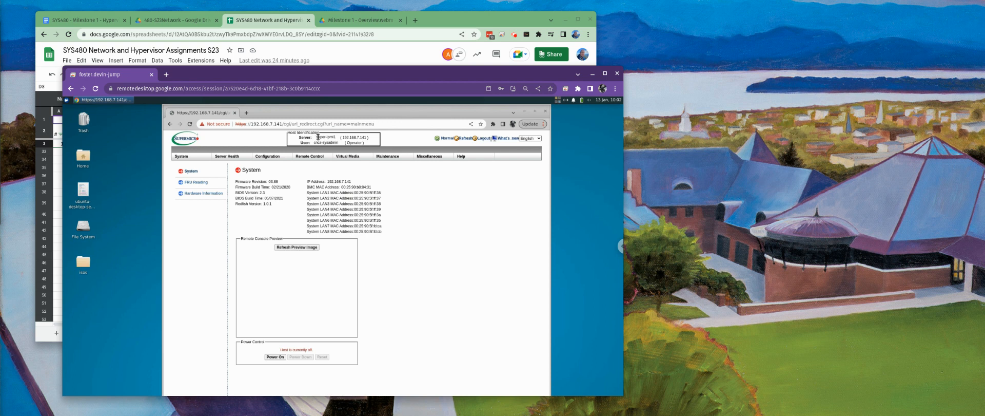
- Check the server name in the host identification and launch the iKVM/HTML5 remote control console
left_click_drag(317, 137, 337, 139)
mouse_move(313, 156)
mouse_move(347, 158)
left_click(312, 159)
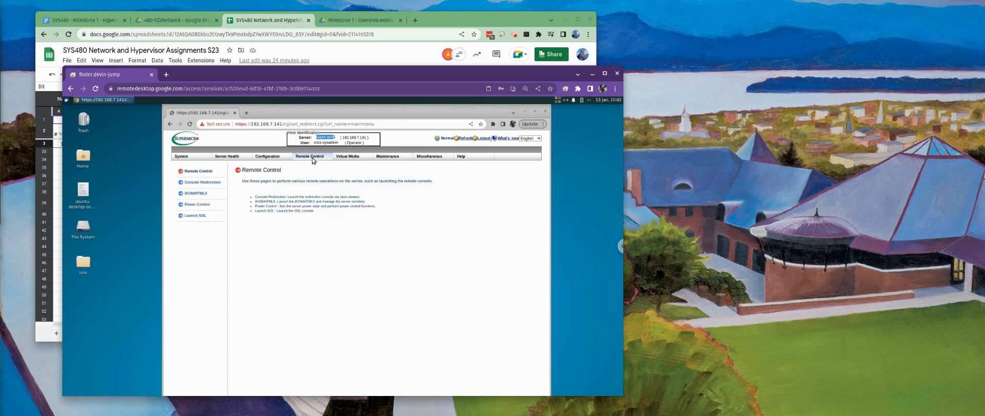
left_click(203, 195)
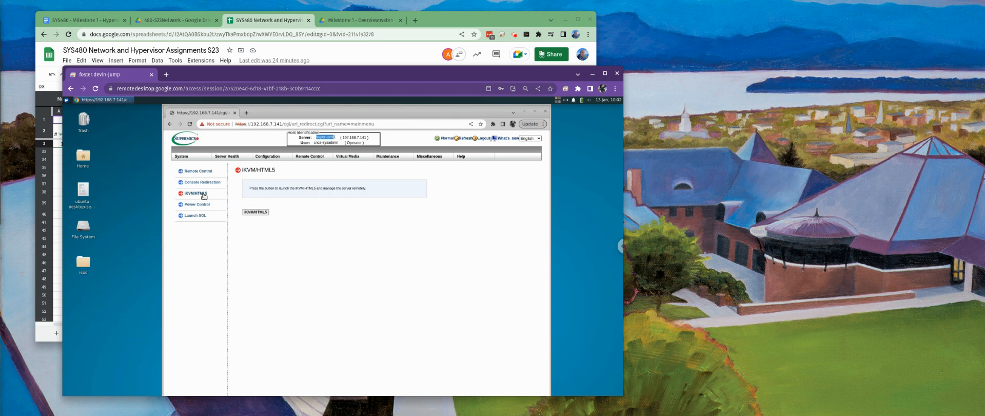
left_click(259, 211)
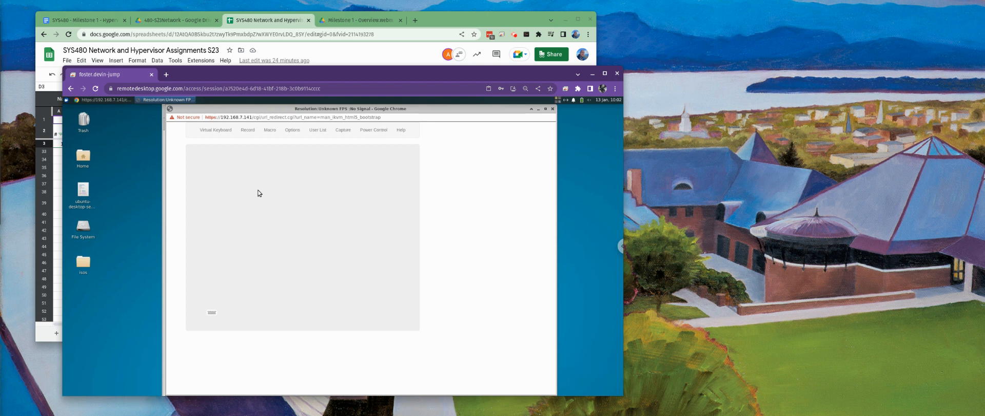
- Show the virtual keyboard in the remote console and power on the server
left_click(212, 311)
left_click_drag(222, 313, 229, 224)
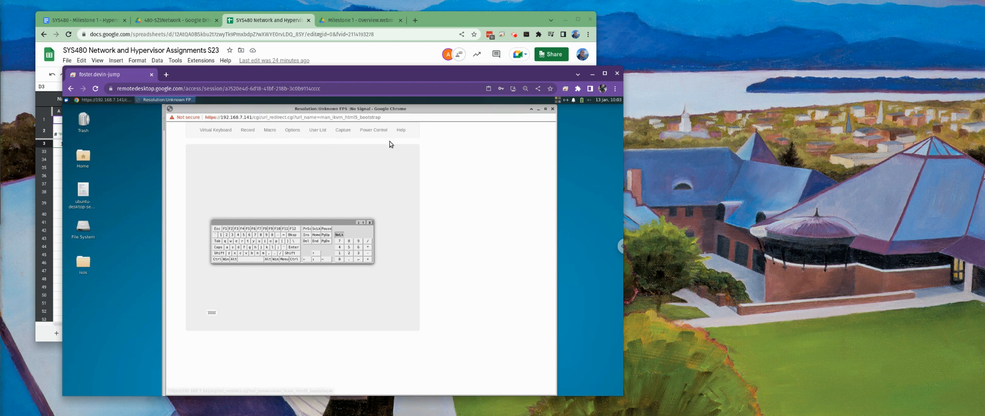
left_click(373, 129)
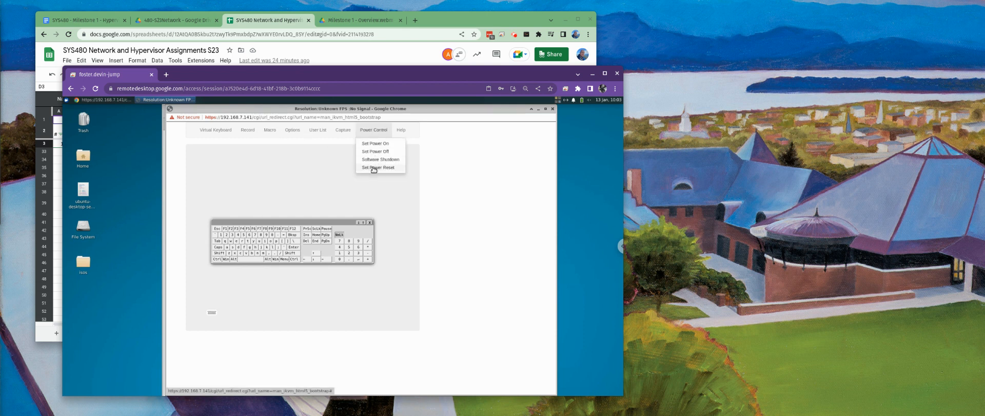
left_click(373, 144)
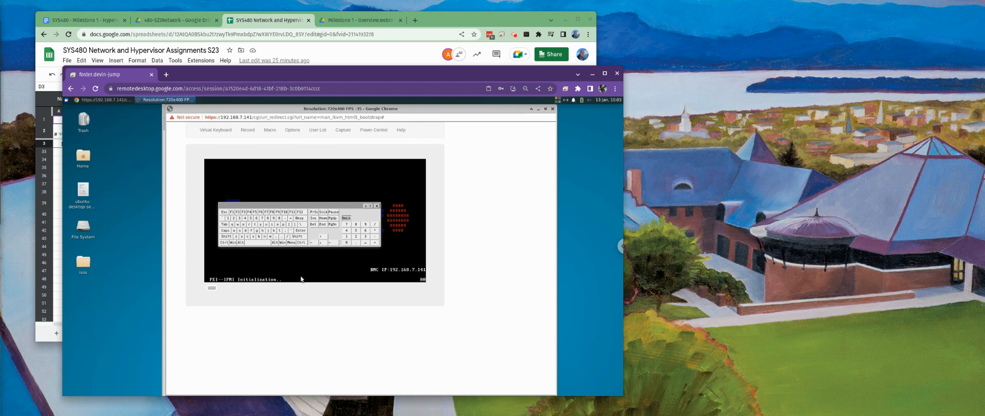
- Invoke the server's boot menu during startup and place the virtual keyboard clear of the console display
key("ctrl+a")
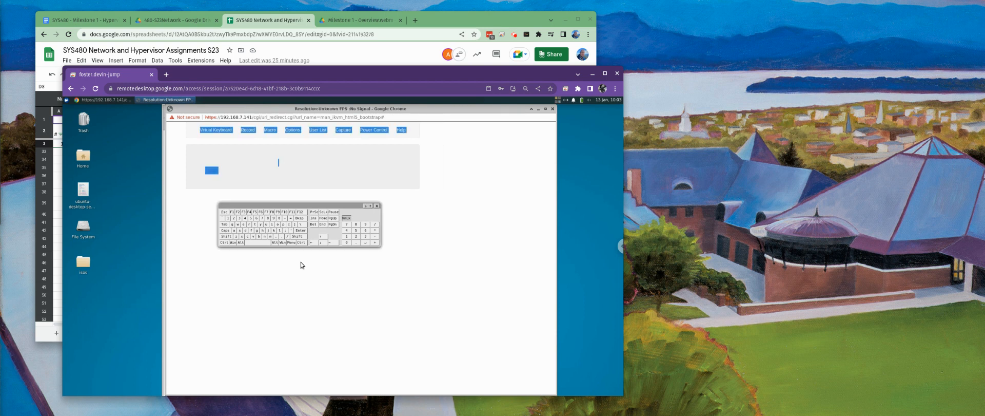
left_click(304, 164)
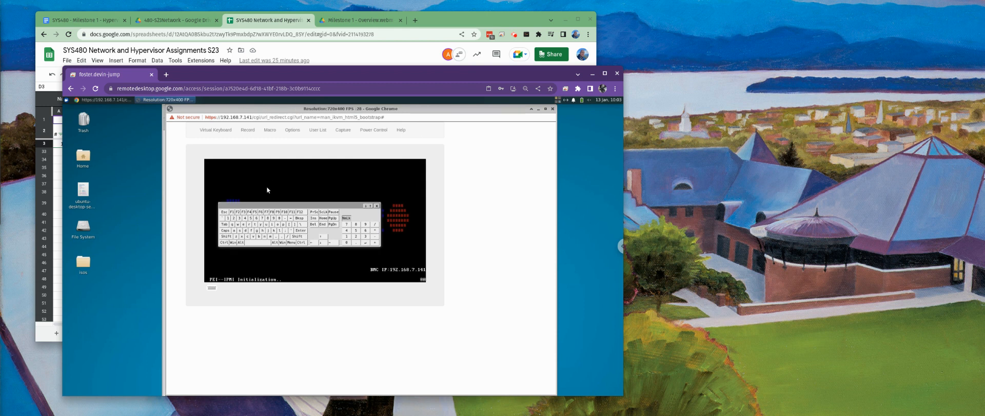
left_click_drag(275, 205, 281, 171)
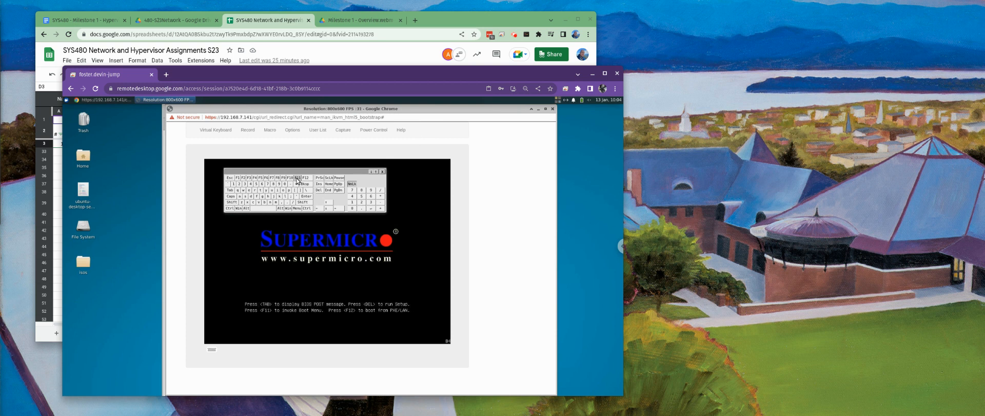
left_click(297, 178)
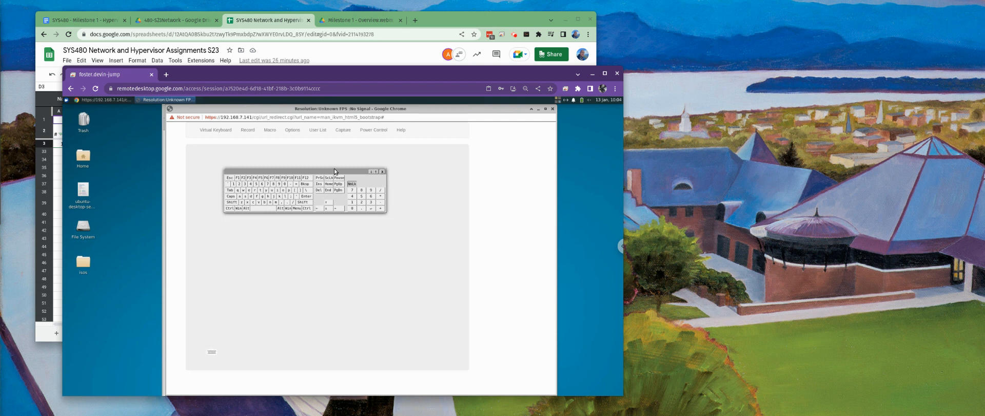
left_click_drag(333, 169, 485, 127)
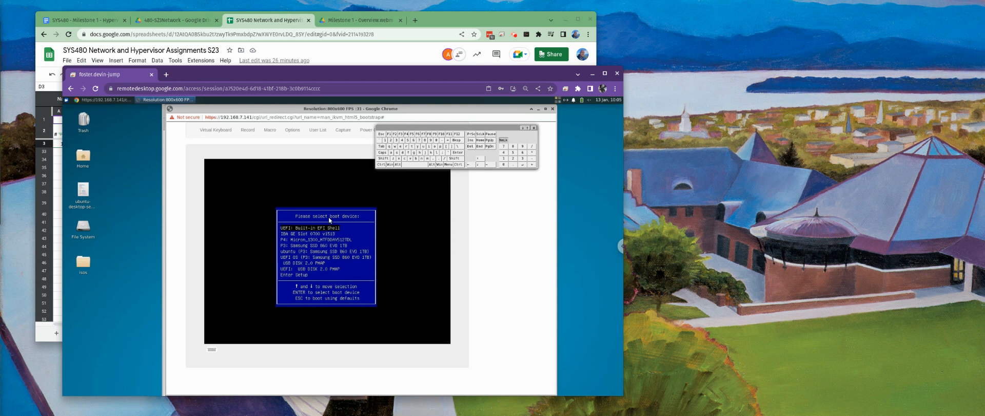
- Boot the server from the "UEFI: USB DISK 2.0 PMAP" device in the boot device list
key("Down")
key("Down")
key("Down")
key("Down")
key("Down")
key("Down")
key("Down")
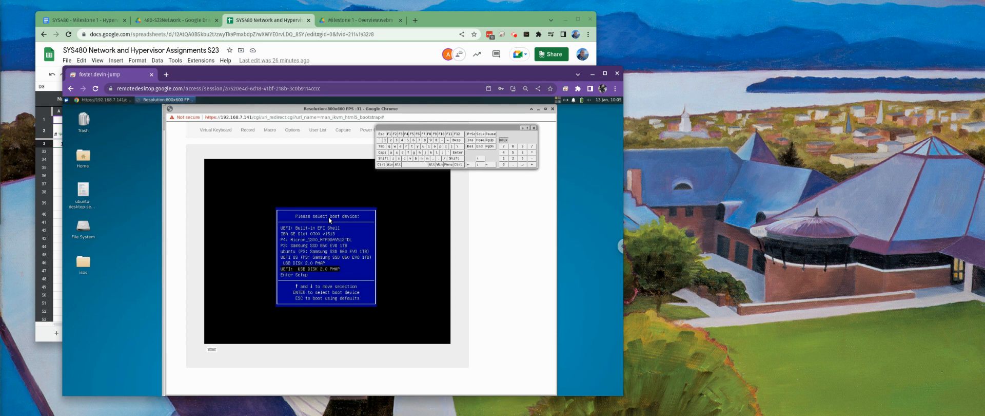
key("Return")
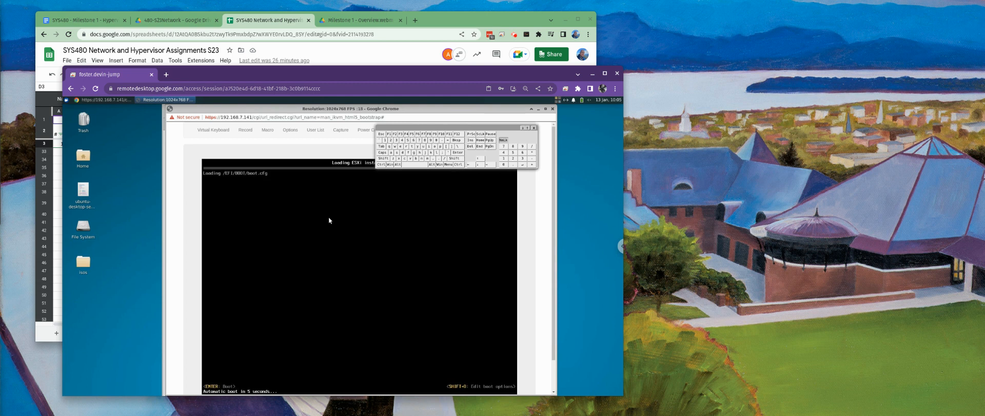
- Continue from the VMware ESXi 8.0.0 installation welcome screen and accept the End User License Agreement
left_click_drag(417, 125, 396, 118)
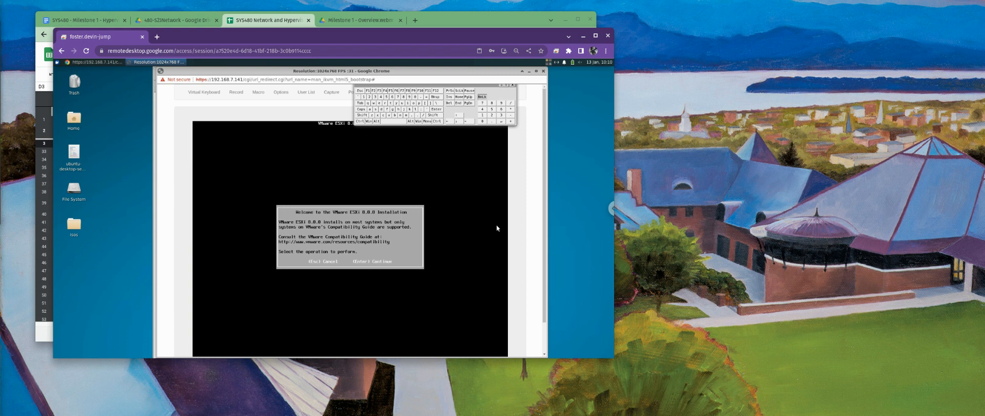
key("Return")
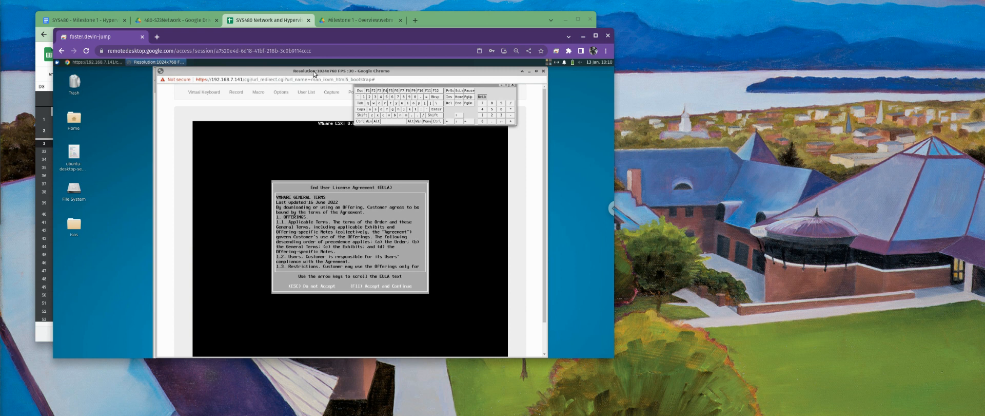
left_click(428, 91)
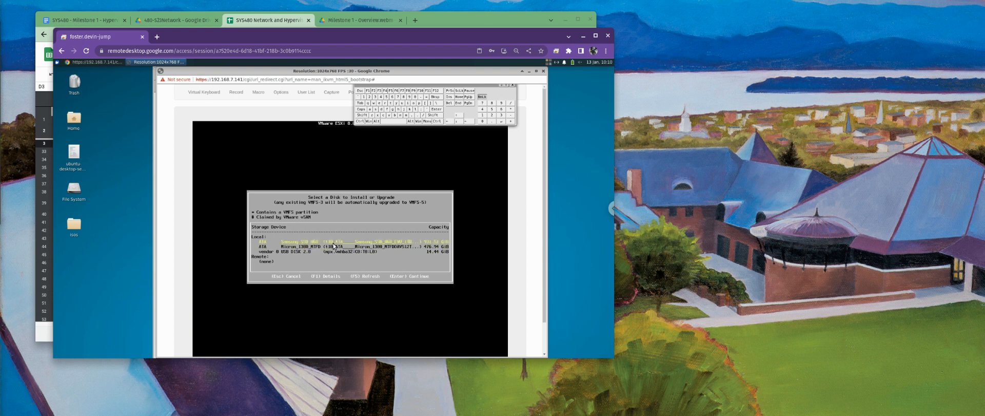
- Choose the 931.51 GiB Samsung SSD as the overwritable installation disk and accept the US Default keyboard layout
key("Return")
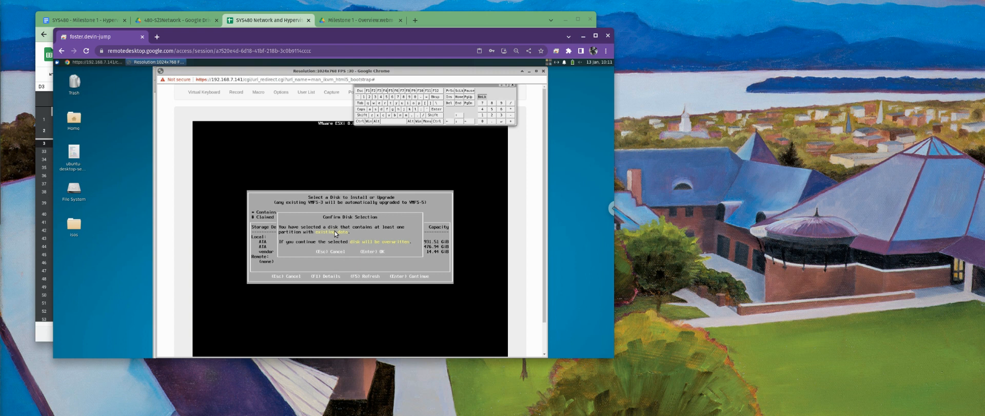
key("Return")
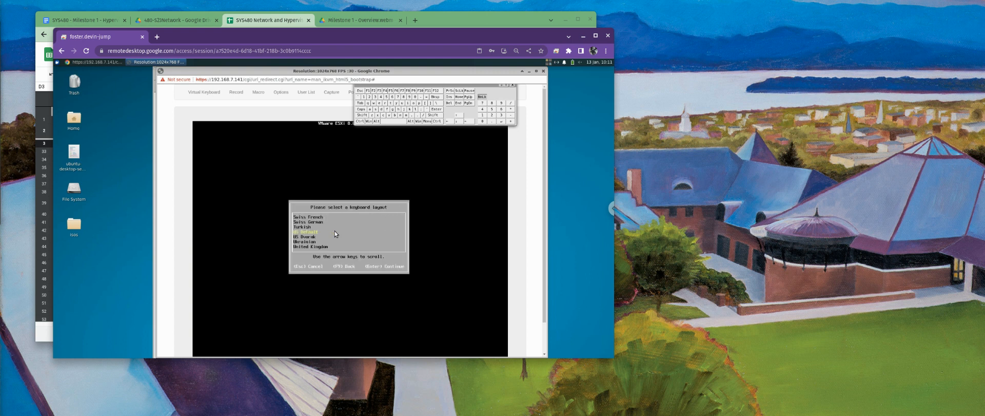
key("Return")
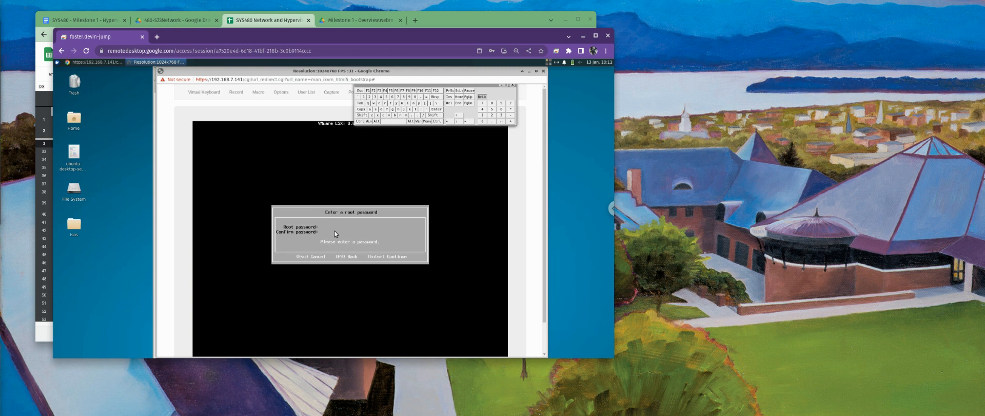
- Enter and confirm the root password for the ESXi host
type("***")
type("***")
key("Return")
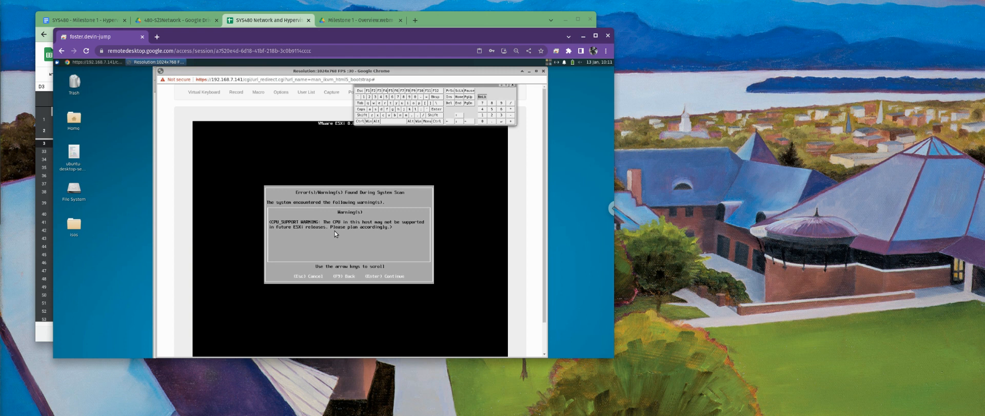
- Install ESXi 8.0.0 on the selected Samsung SSD and reboot the server
key("Return")
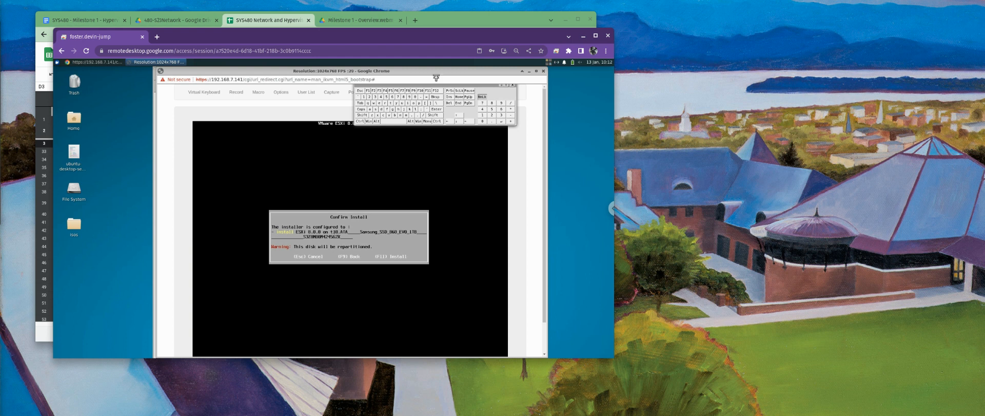
left_click(427, 91)
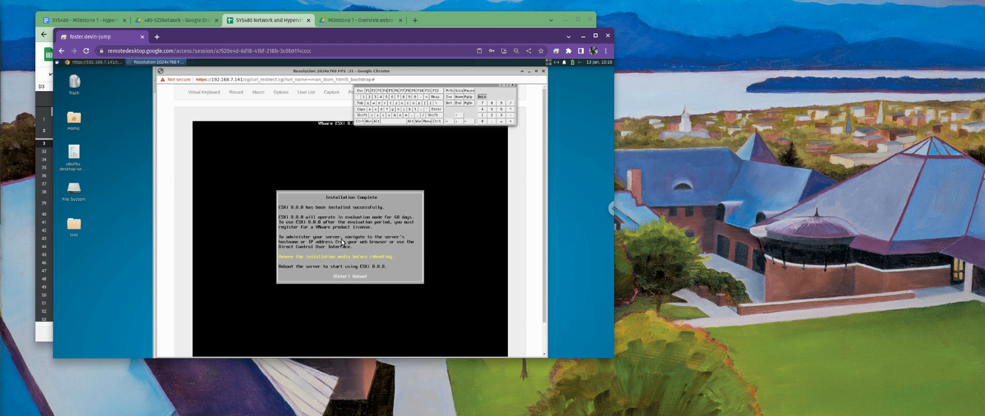
key("Return")
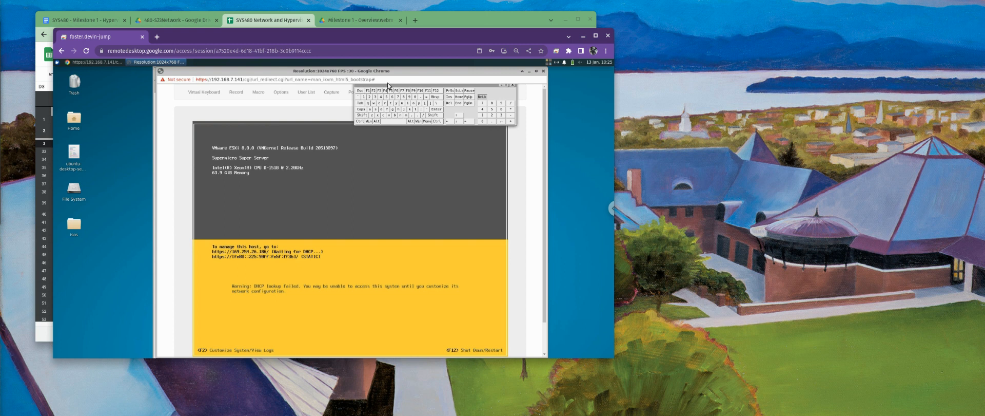
- Open the ESXi system customization and log in as root with the root password
left_click(374, 90)
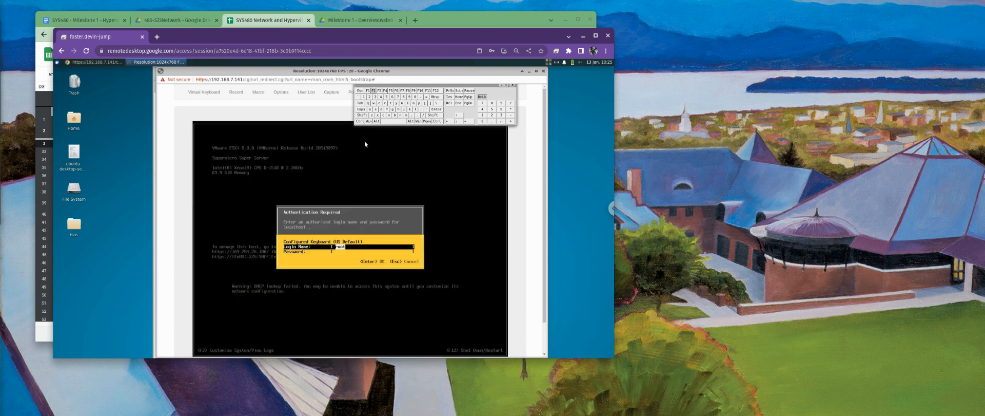
key("Tab")
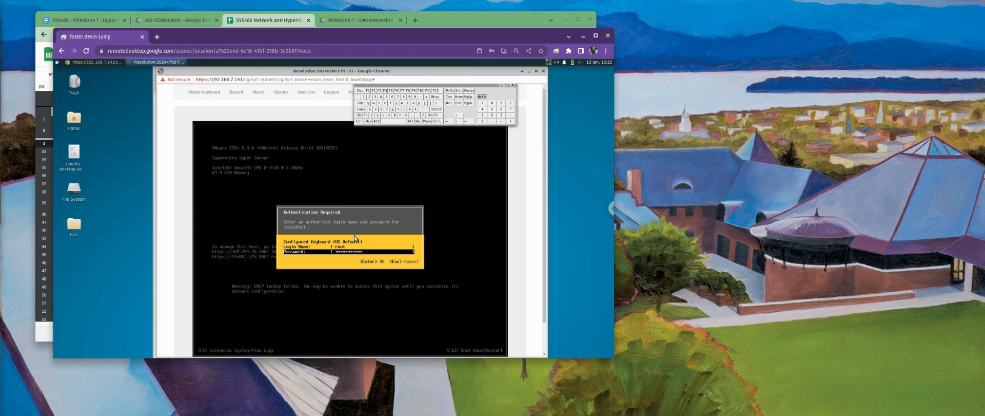
key("Return")
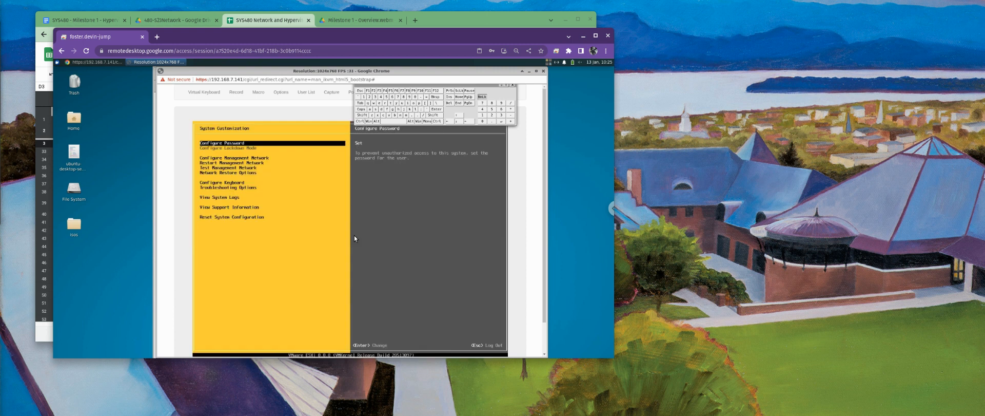
- In the management network configuration, deselect adapter vmnic0 and select vmnic1 instead as the management network adapter
key("Down")
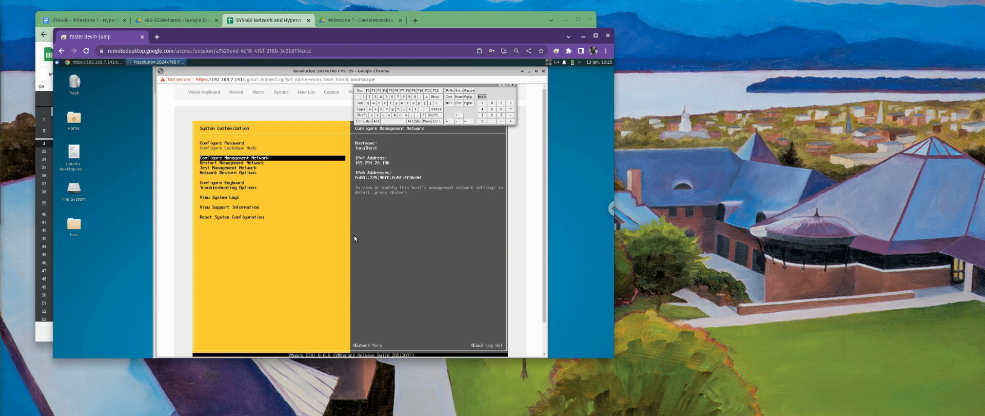
key("Return")
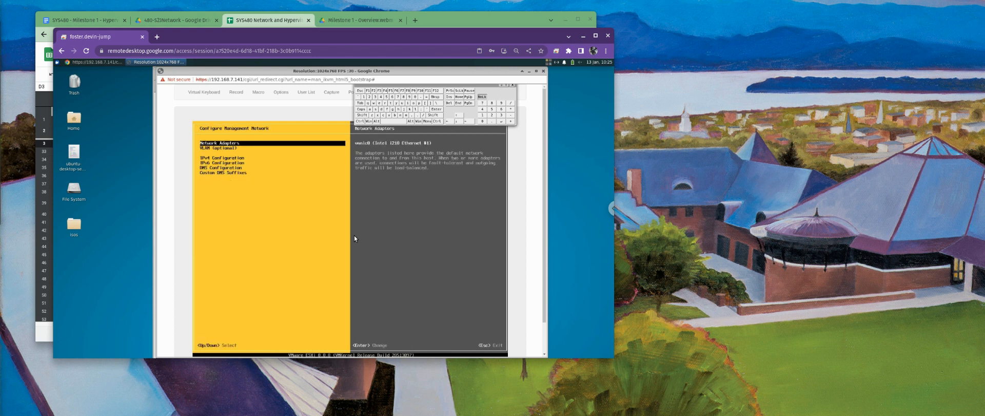
key("Down")
key("Up")
key("Return")
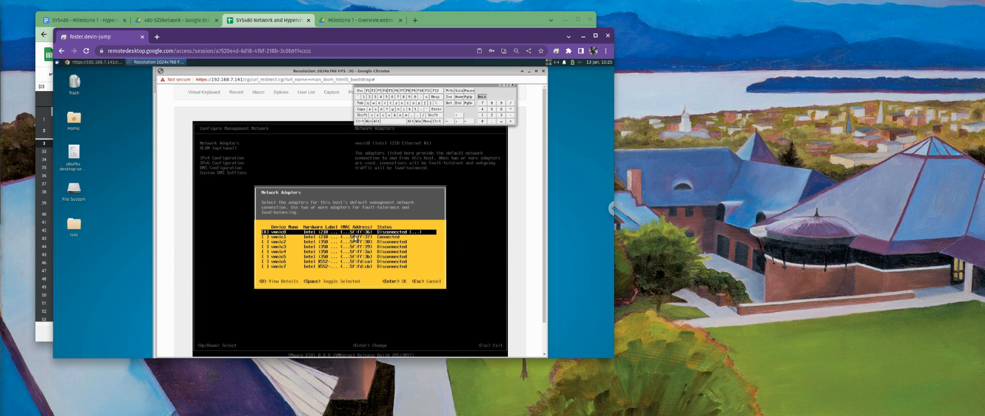
key("Down")
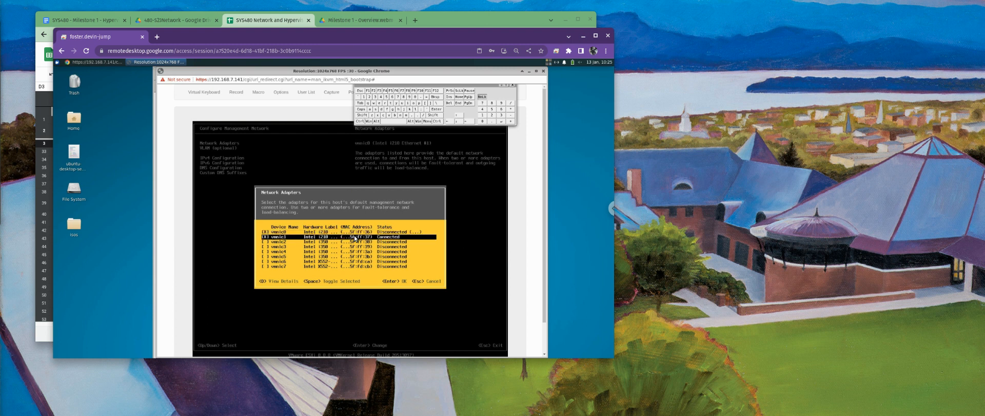
key("Up")
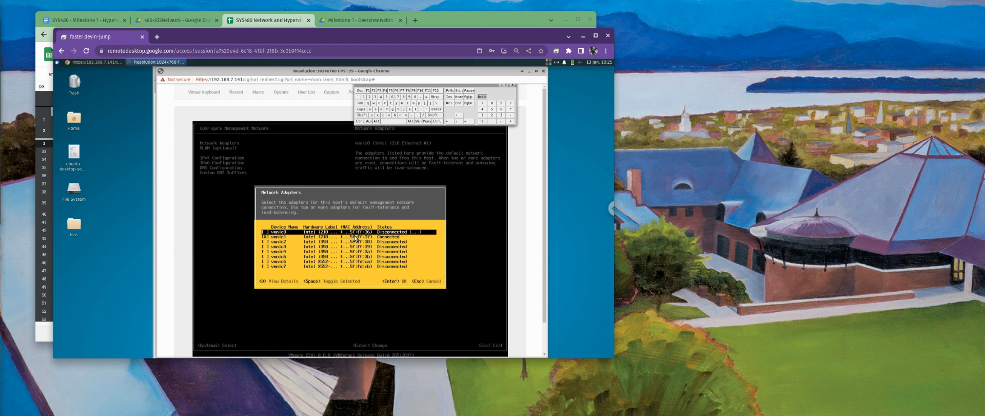
key("Down")
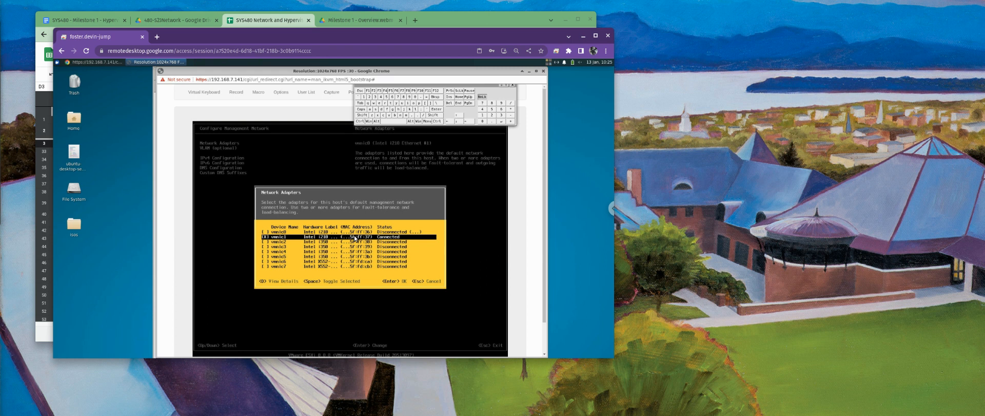
key("Return")
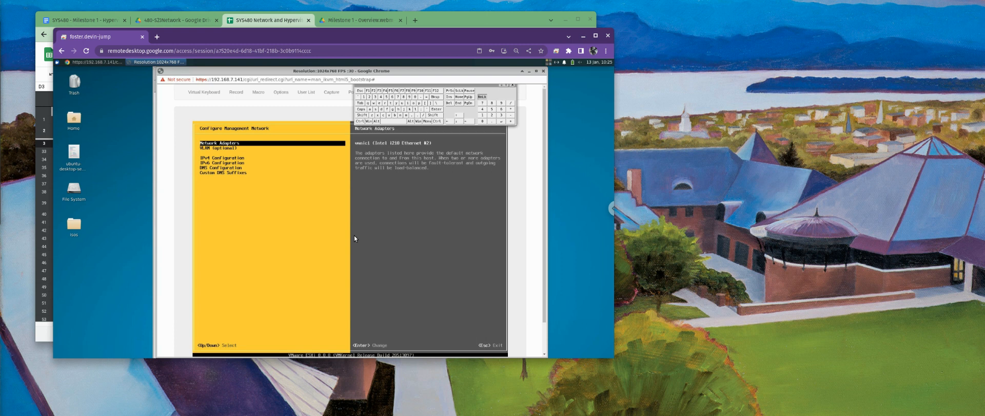
- Leave the management network configuration, applying the changes and restarting the management network
key("Escape")
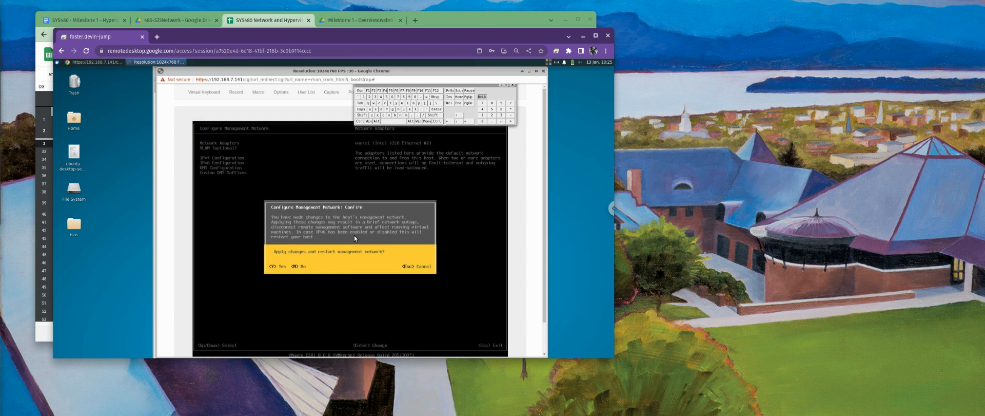
key("Escape")
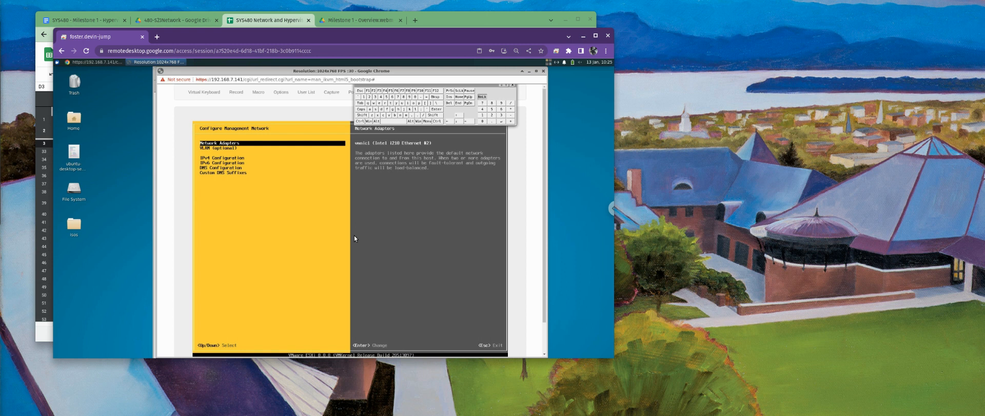
key("Escape")
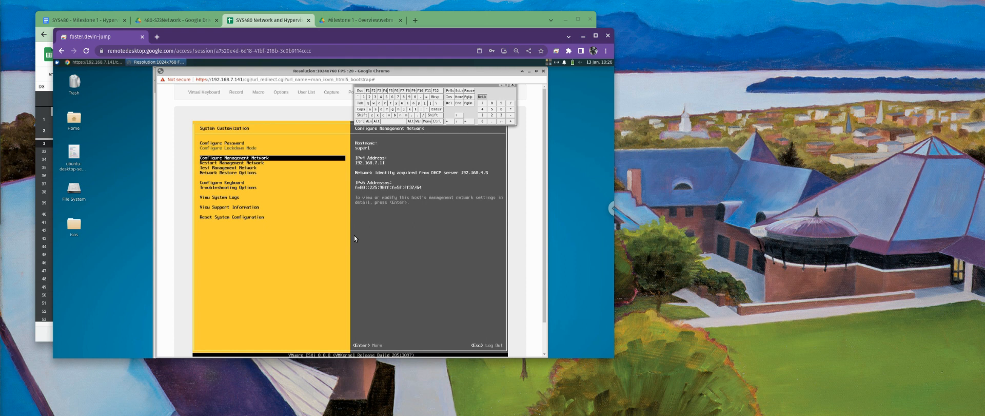
- Switch to the jump host's Chrome browser, load 192.168.7.11 in a new tab and proceed past the certificate warning
left_click(97, 63)
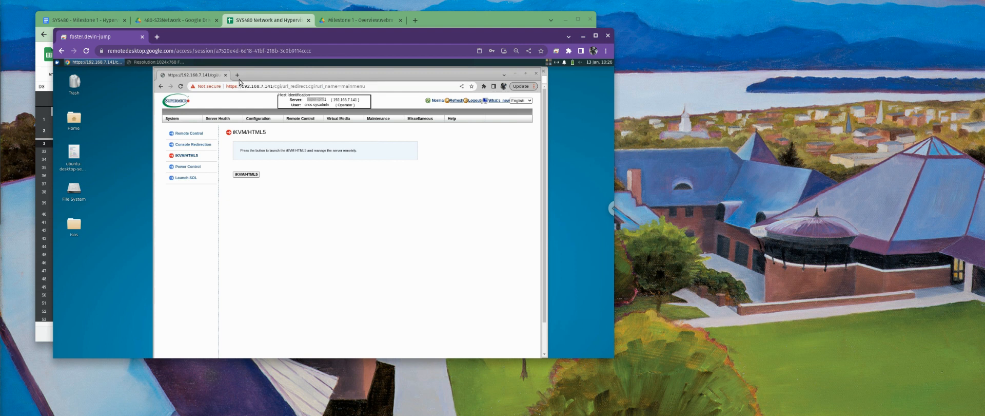
left_click(237, 76)
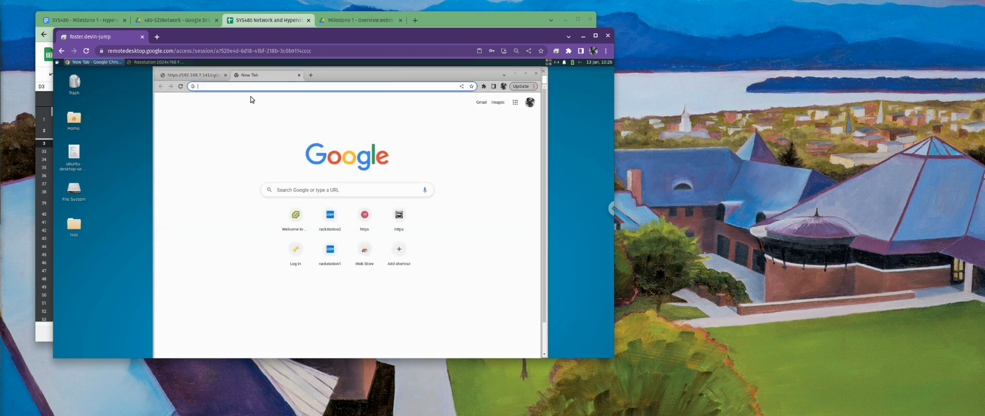
type("192.168.7.11")
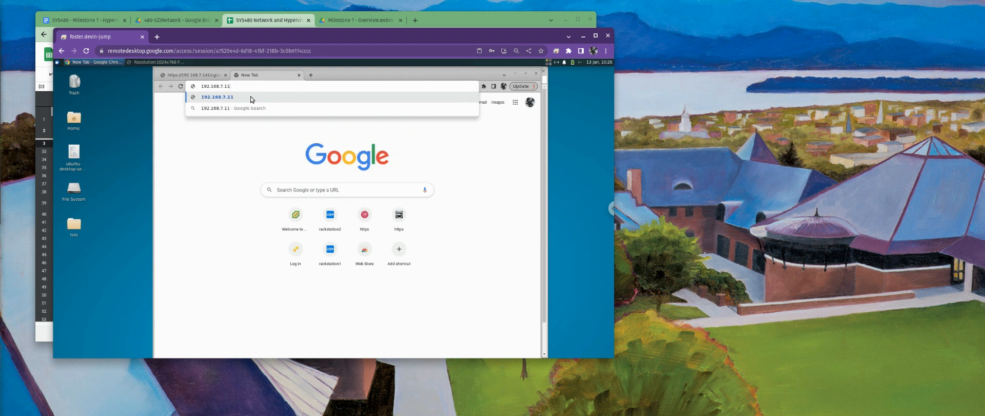
key("Return")
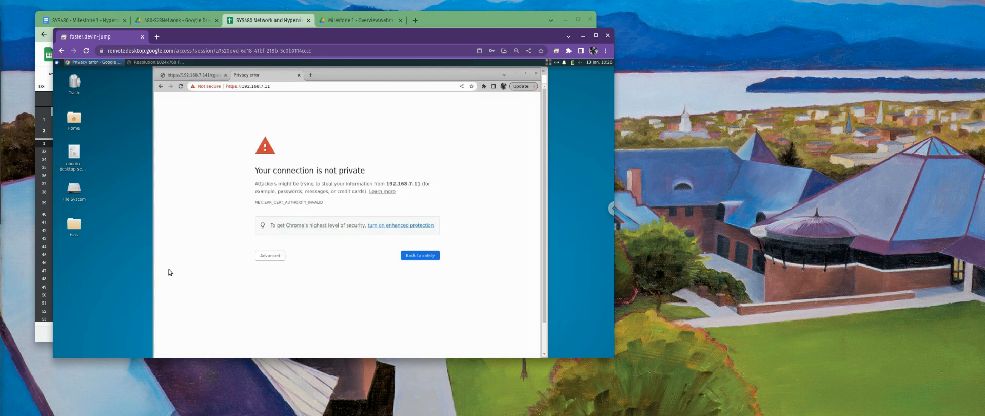
left_click(276, 256)
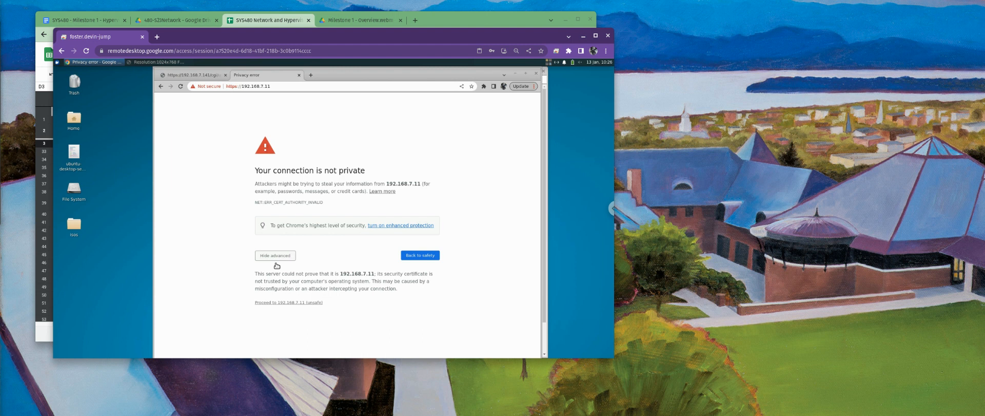
left_click(286, 303)
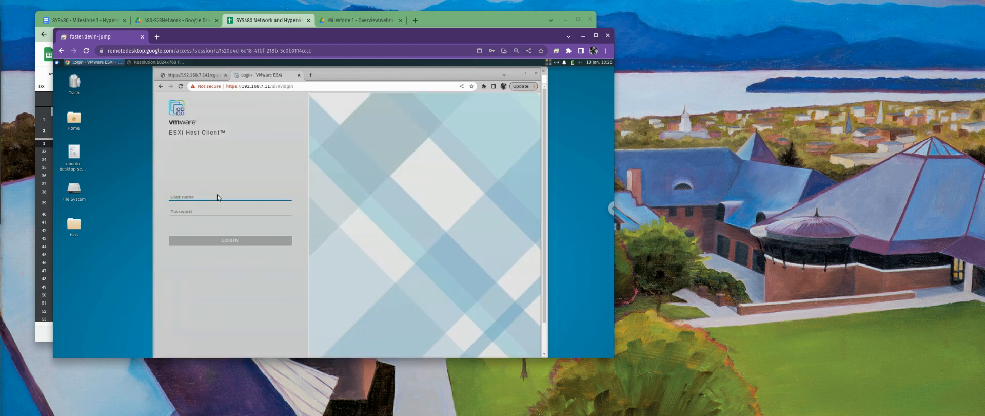
- Log in to the ESXi Host Client as root with the root password and accept joining the Customer Experience Improvement Program
type("root")
key("Tab")
type("••")
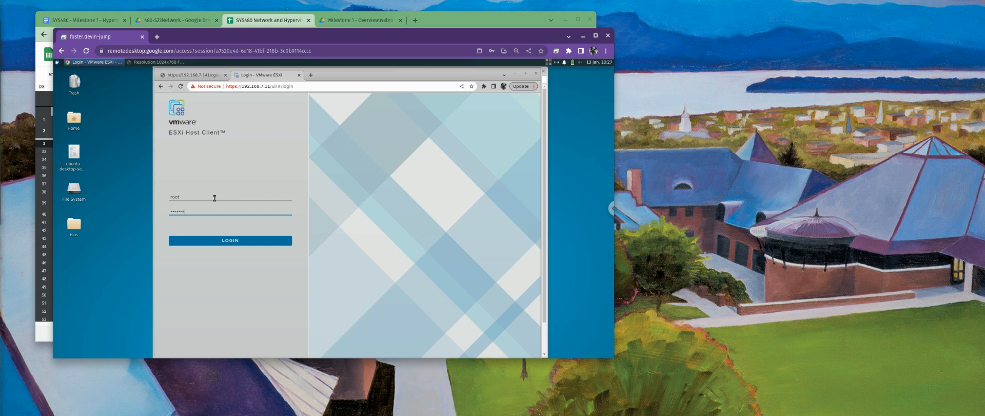
key("Return")
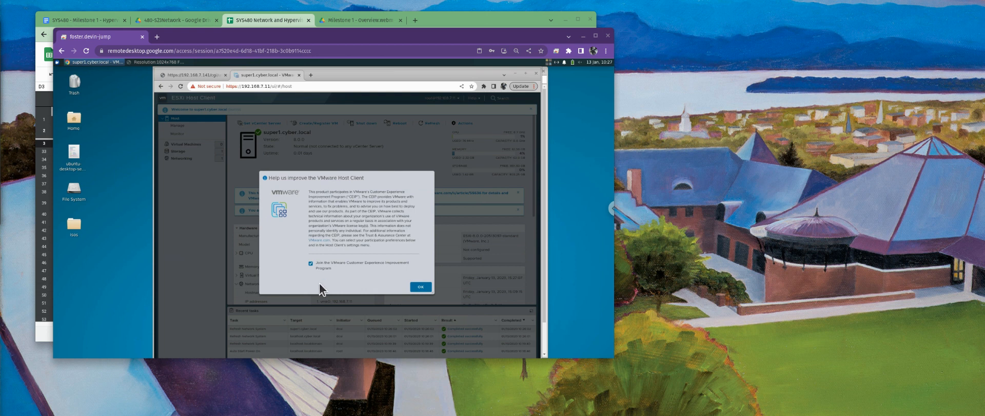
left_click(422, 288)
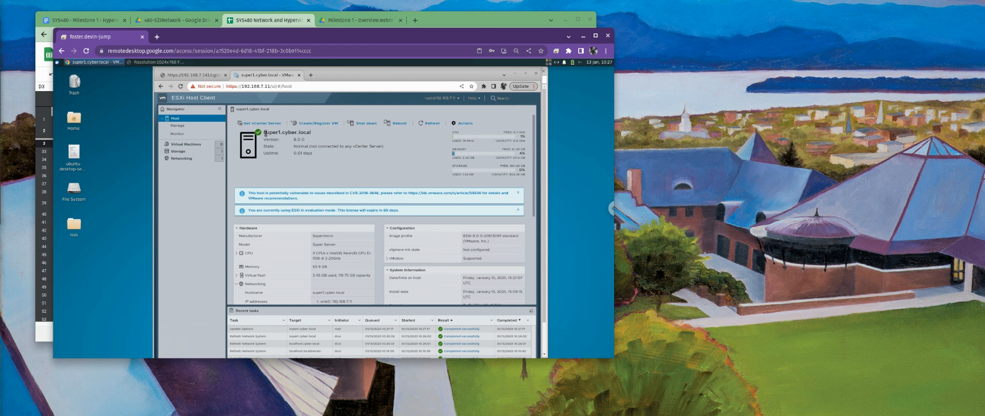
- Examine the host's name, its datastore list under storage, and the memory usage and capacity in the host summary
mouse_move(265, 132)
left_mouse_down()
mouse_move(315, 133)
mouse_move(261, 133)
left_mouse_up()
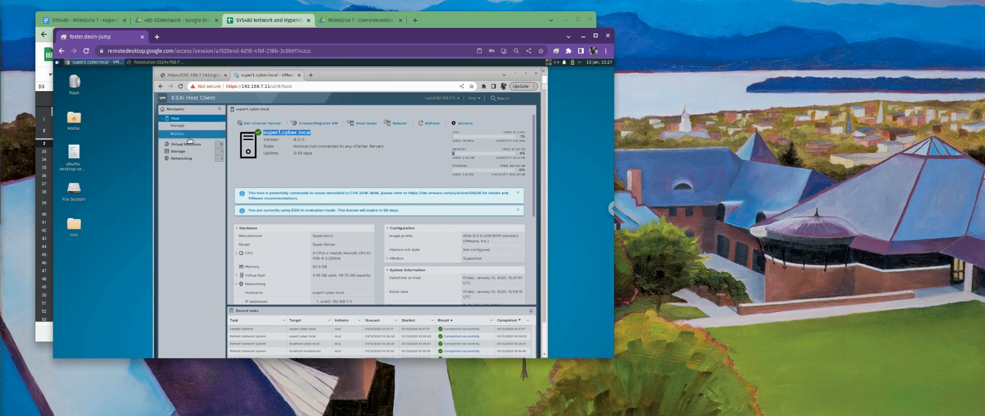
left_click(183, 152)
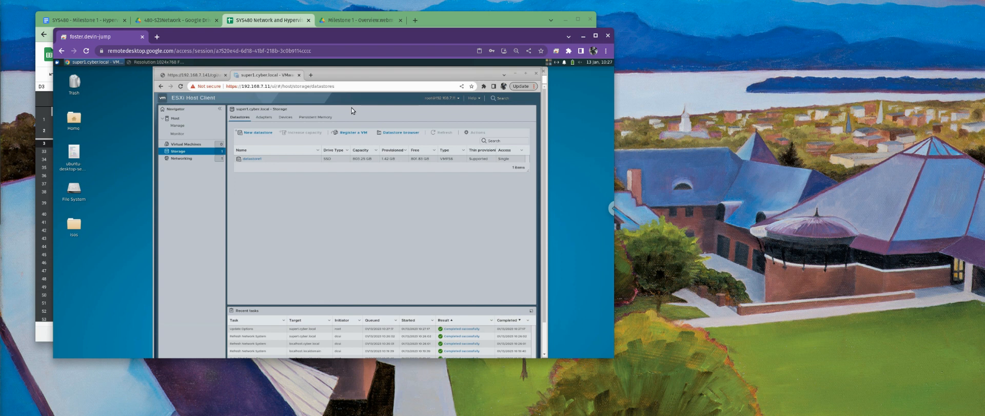
left_click(179, 119)
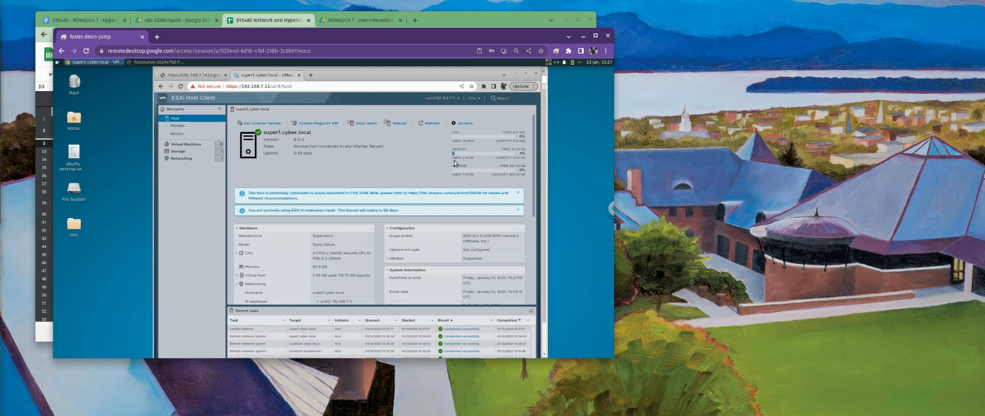
double_click(516, 157)
triple_click(518, 158)
left_click(519, 157)
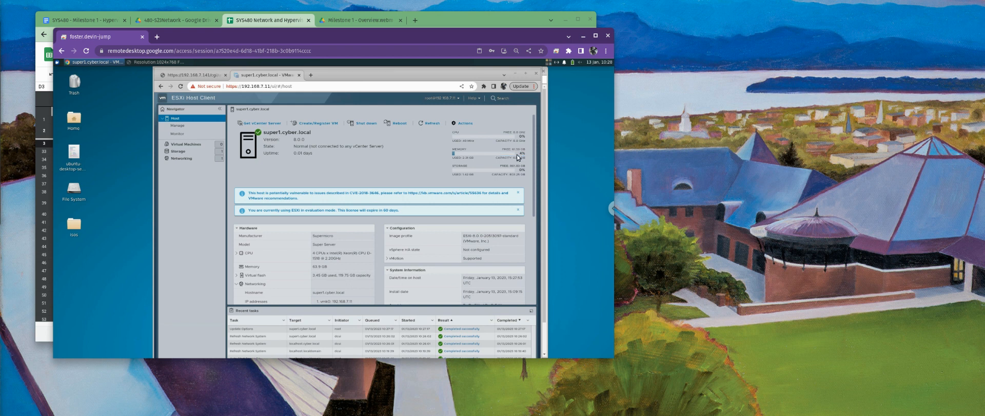